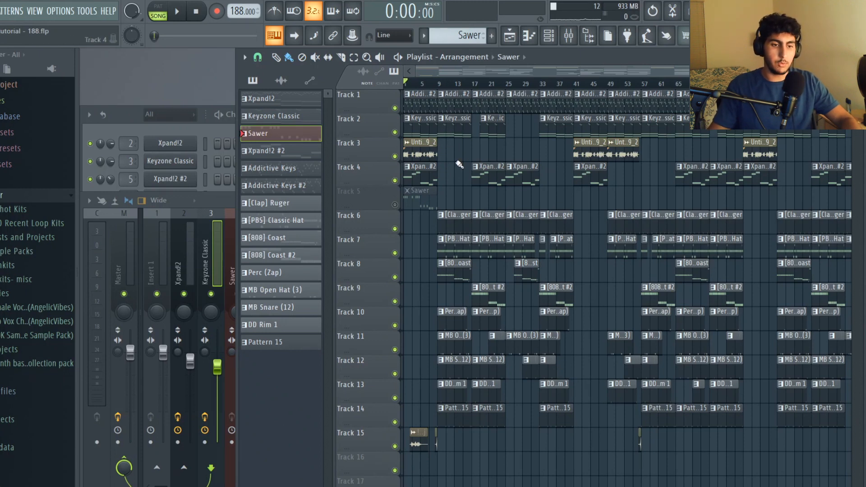
Open the Addictive Keys #2 pattern from Track 1 in the piano roll and examine its melody notes
{"action": "double_click", "coordinate": [420, 103]}
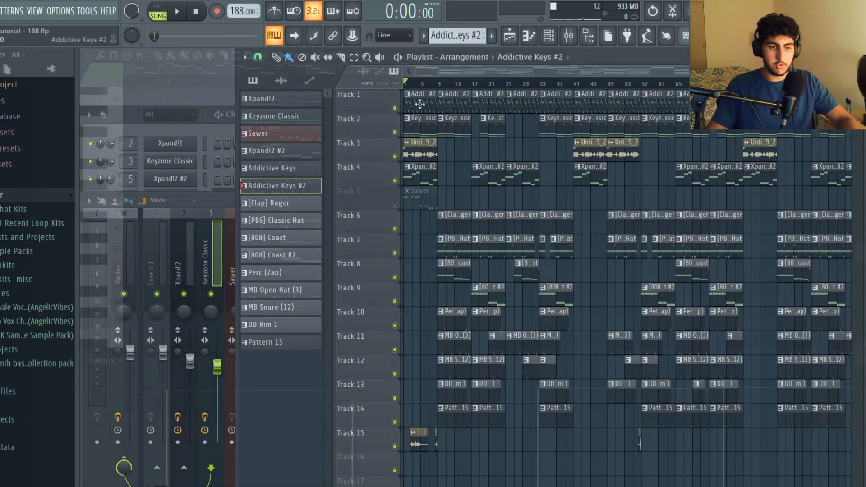
{"action": "scroll", "coordinate": [347, 194], "scroll_direction": "up", "scroll_amount": 5}
{"action": "scroll", "coordinate": [335, 192], "scroll_direction": "down", "scroll_amount": 1}
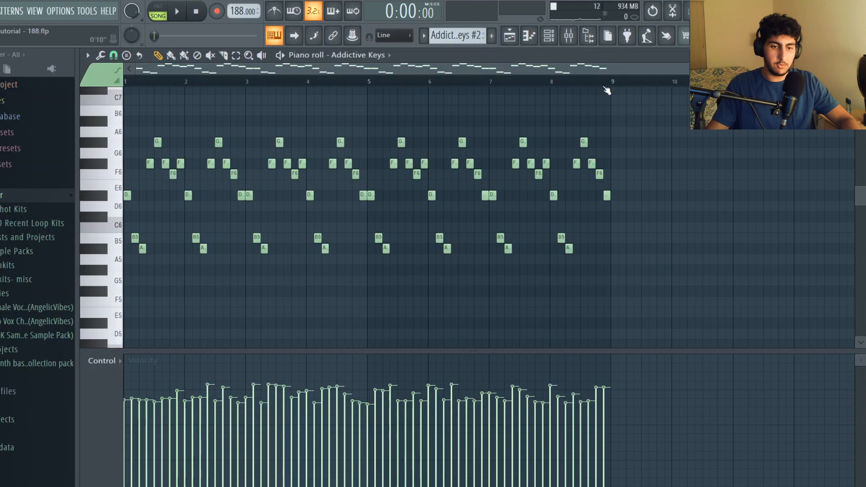
{"action": "left_click_drag", "start_coordinate": [612, 86], "coordinate": [126, 82]}
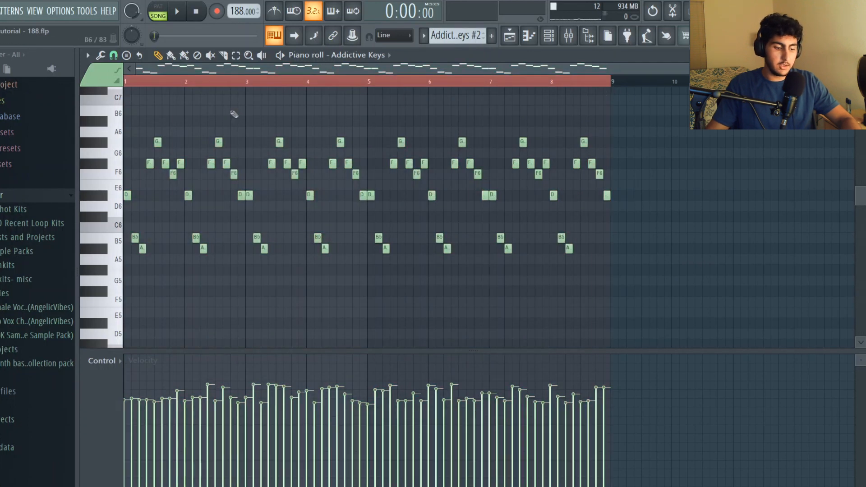
{"action": "key", "text": "alt+r"}
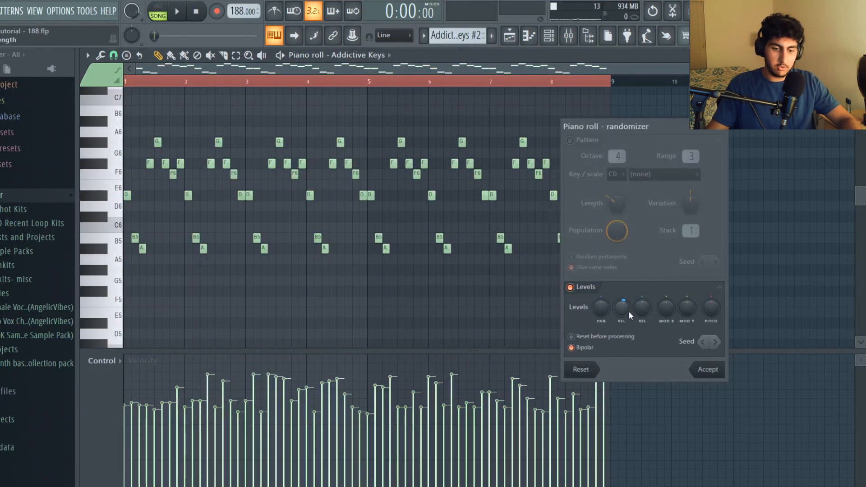
{"action": "left_click", "coordinate": [723, 132]}
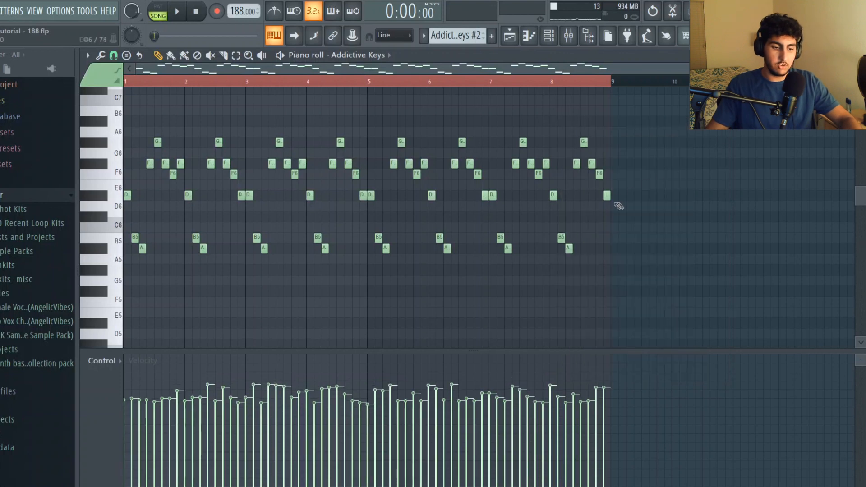
{"action": "key", "text": "ctrl+d"}
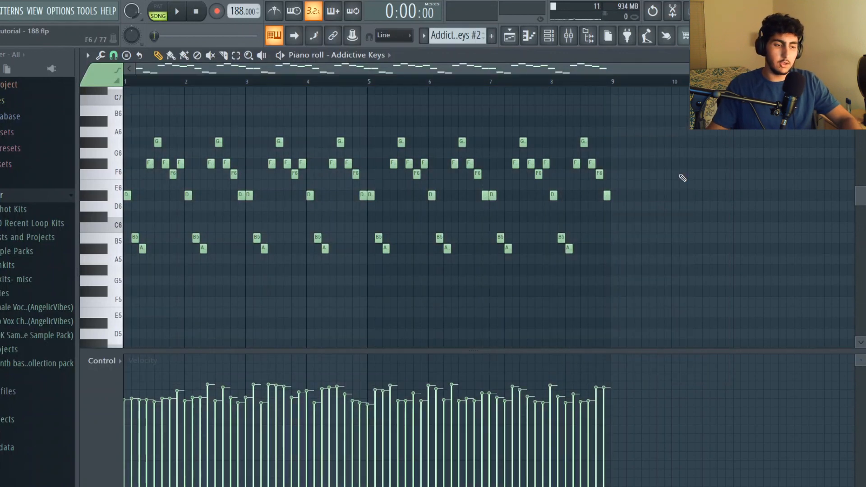
Play back the Addictive Keys melody and examine the two parametric EQs, RC-20 Retro Color and Fruity Reeverb 2 on mixer Insert 6
{"action": "key", "text": "space"}
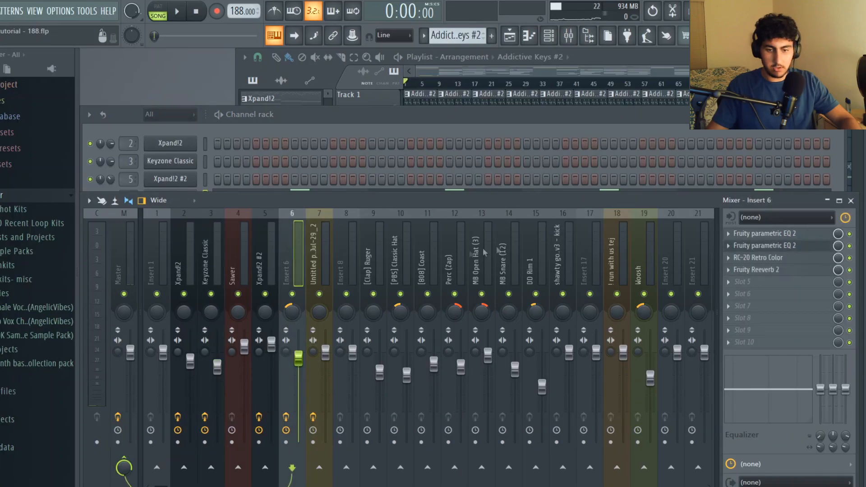
{"action": "left_click", "coordinate": [767, 234]}
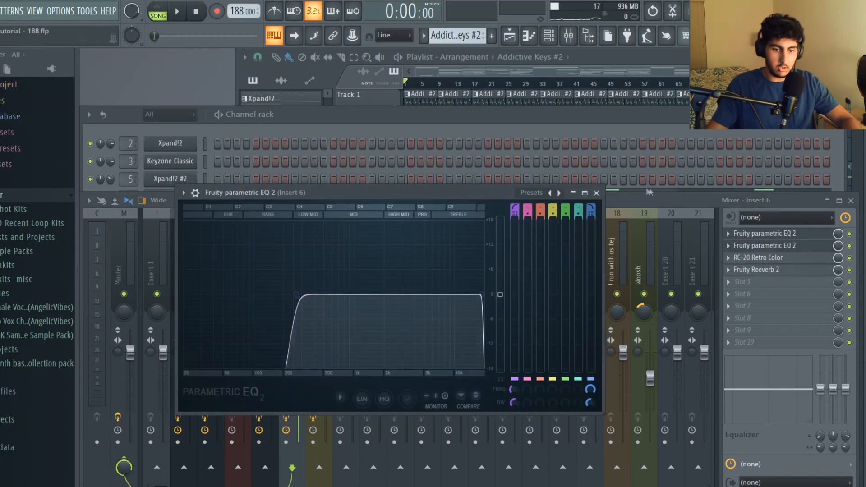
{"action": "left_click", "coordinate": [597, 193]}
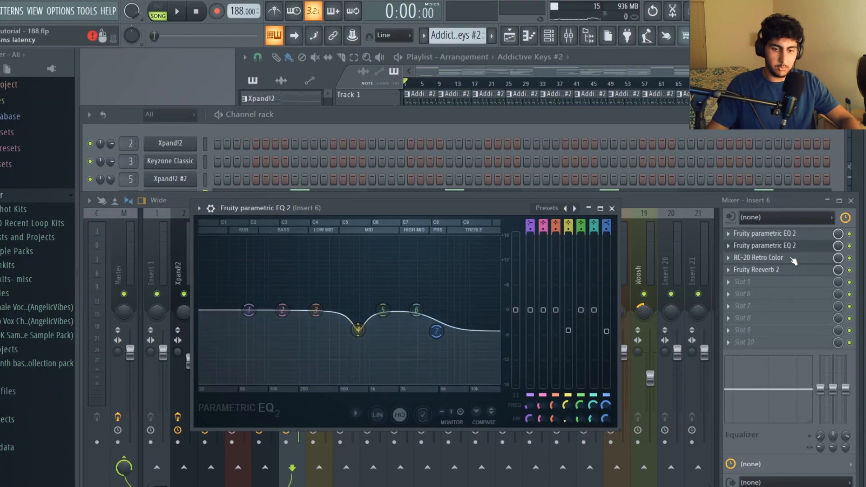
{"action": "left_click", "coordinate": [763, 258]}
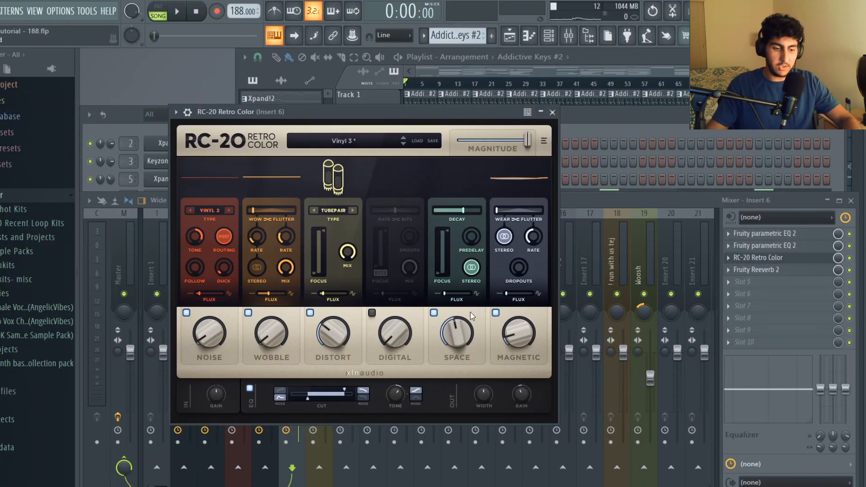
{"action": "left_click", "coordinate": [749, 270]}
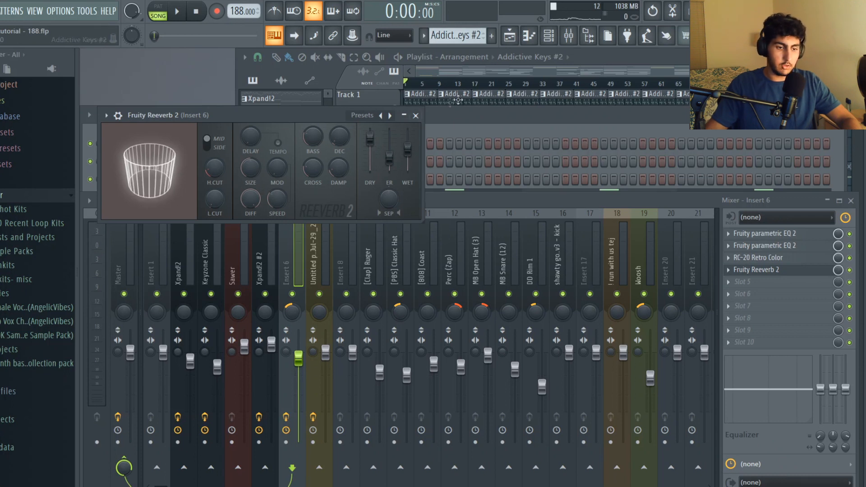
{"action": "left_click", "coordinate": [416, 116]}
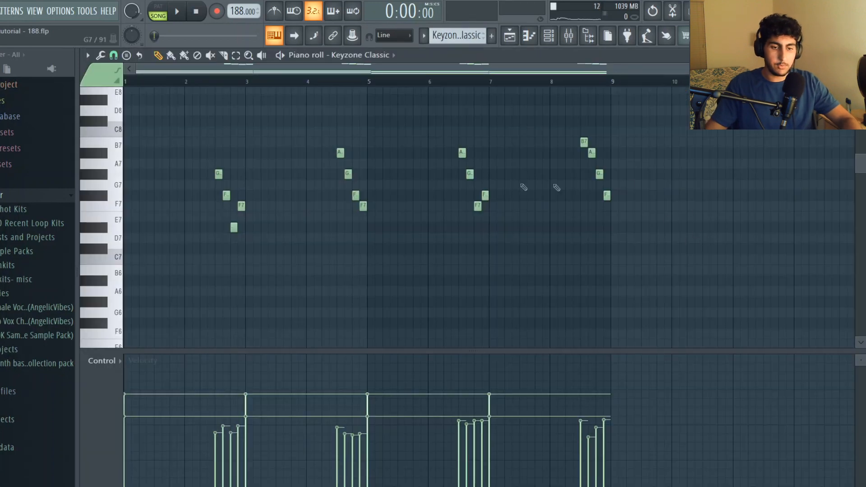
Examine the Keyzone Classic pattern's short high-note runs and the long octave-doubled bass notes beneath them
{"action": "left_click_drag", "start_coordinate": [699, 263], "coordinate": [128, 107]}
{"action": "left_click", "coordinate": [241, 148], "text": "ctrl"}
{"action": "scroll", "coordinate": [280, 153], "scroll_direction": "down", "scroll_amount": 8}
{"action": "scroll", "coordinate": [296, 157], "scroll_direction": "down", "scroll_amount": 3}
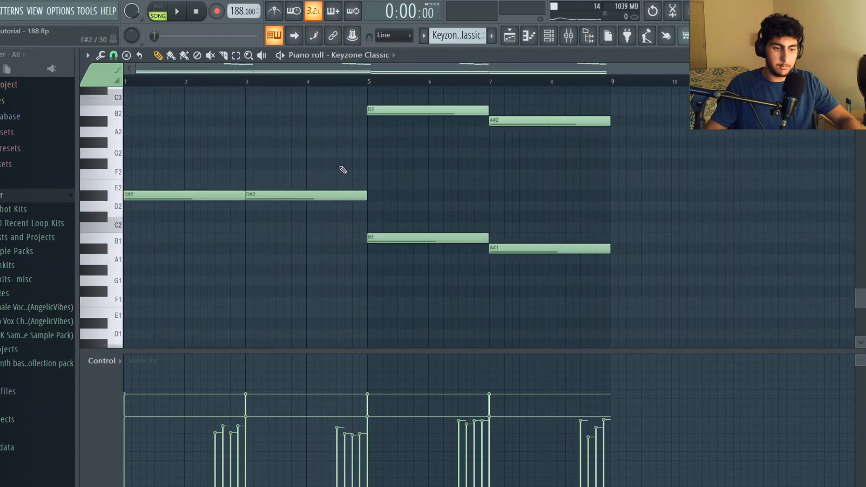
{"action": "scroll", "coordinate": [340, 170], "scroll_direction": "up", "scroll_amount": 1}
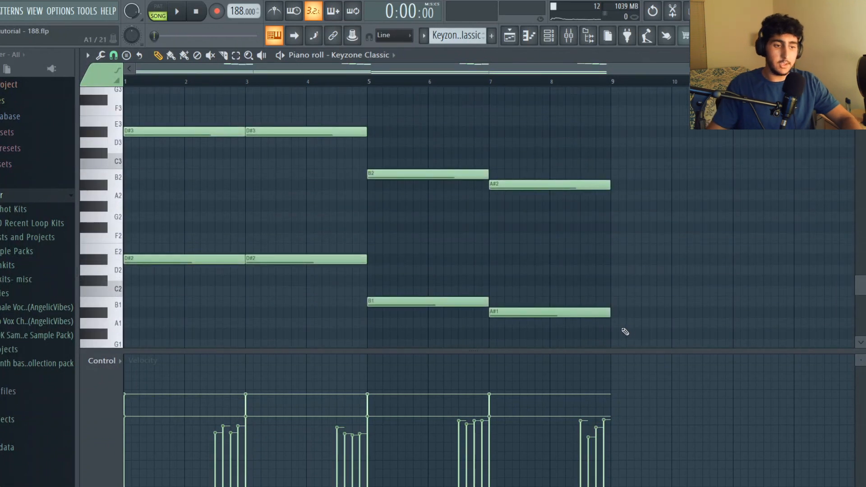
{"action": "left_click_drag", "start_coordinate": [330, 286], "coordinate": [135, 115]}
{"action": "left_click", "coordinate": [221, 171], "text": "ctrl"}
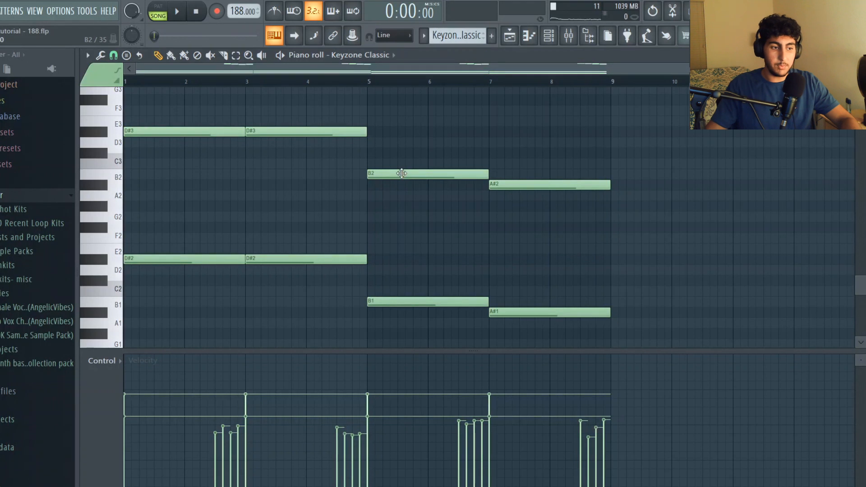
{"action": "left_click_drag", "start_coordinate": [577, 341], "coordinate": [555, 164]}
{"action": "left_click", "coordinate": [568, 161], "text": "ctrl"}
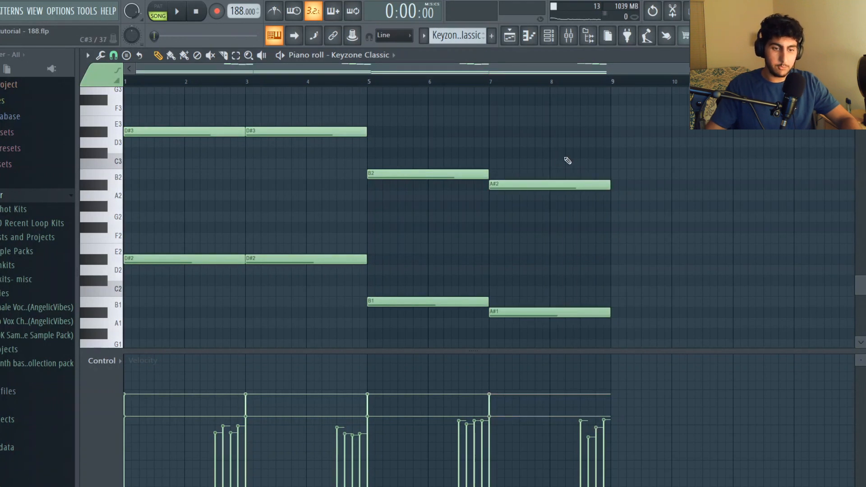
Examine the velocities of the high Keyzone Classic runs and compare them with the bass notes across the whole pattern
{"action": "scroll", "coordinate": [532, 160], "scroll_direction": "up", "scroll_amount": 10}
{"action": "left_click_drag", "start_coordinate": [690, 266], "coordinate": [143, 90]}
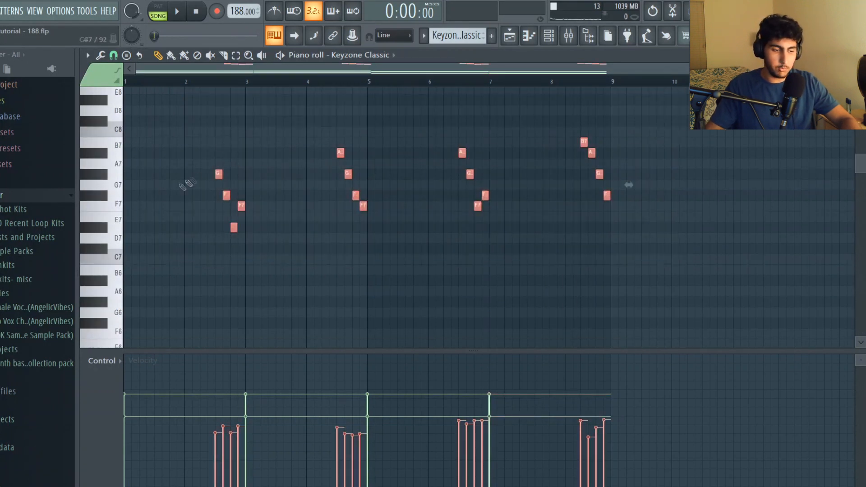
{"action": "left_click", "coordinate": [113, 183]}
{"action": "key", "text": "ctrl+d"}
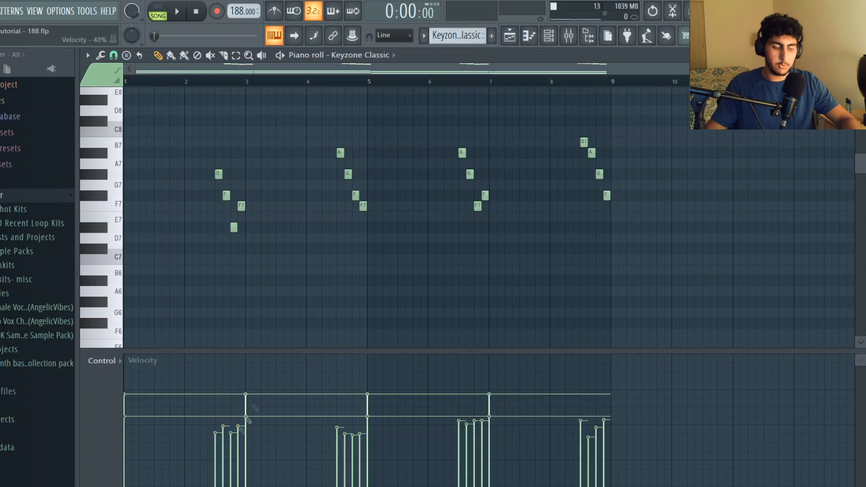
{"action": "left_click_drag", "start_coordinate": [700, 253], "coordinate": [167, 105]}
{"action": "key", "text": "ctrl+d"}
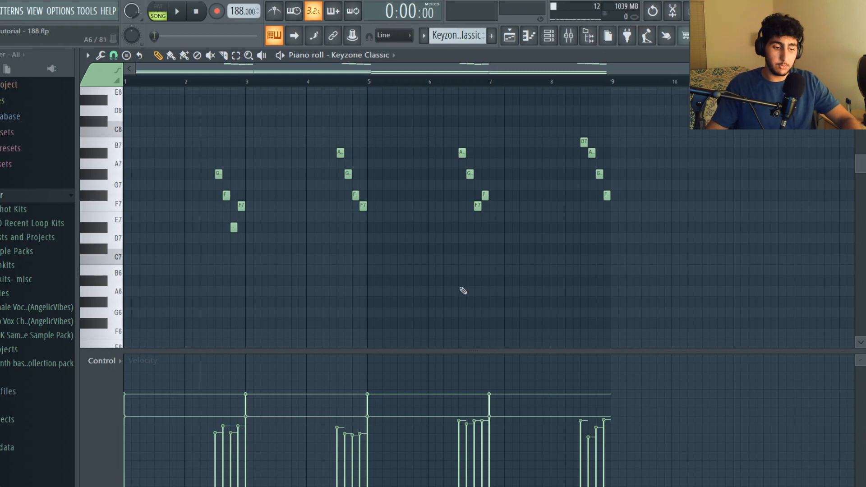
{"action": "scroll", "coordinate": [461, 271], "scroll_direction": "down", "scroll_amount": 12}
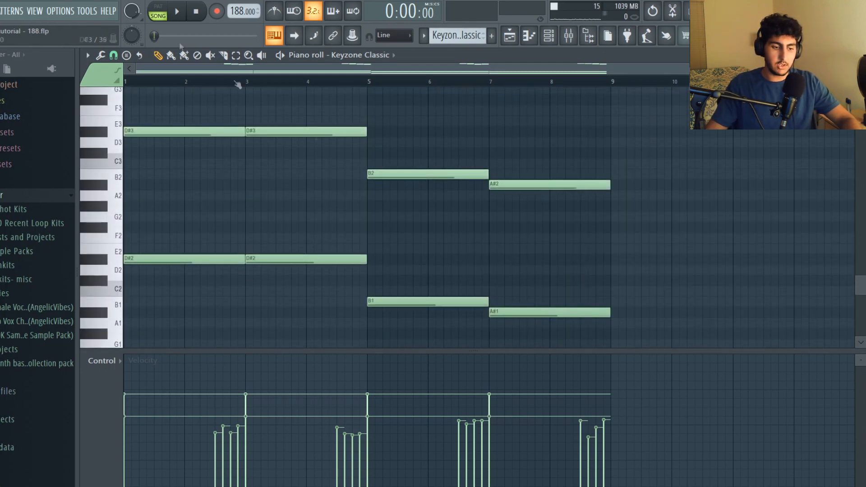
{"action": "left_click_drag", "start_coordinate": [612, 243], "coordinate": [190, 118]}
{"action": "left_click", "coordinate": [465, 270], "text": "ctrl"}
{"action": "right_click", "coordinate": [573, 246], "text": "ctrl"}
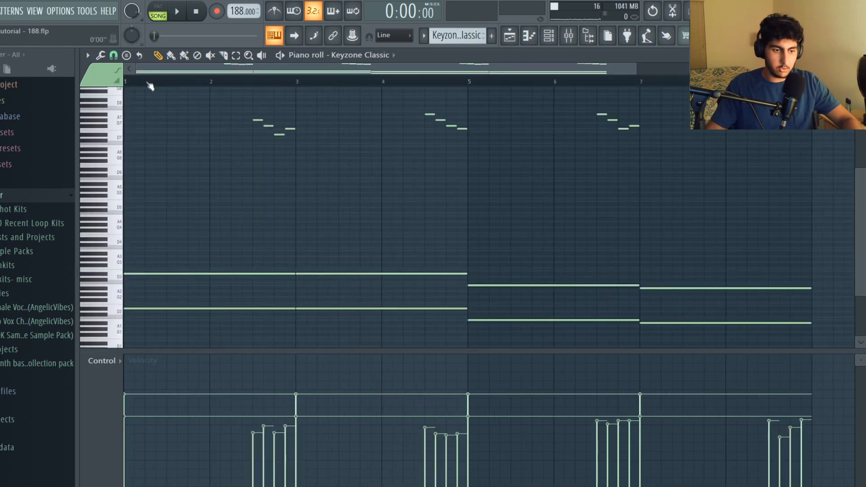
Play back the Keyzone Classic pattern and examine the Fruity Reeverb 2 and parametric EQ 2 on its mixer track
{"action": "key", "text": "space"}
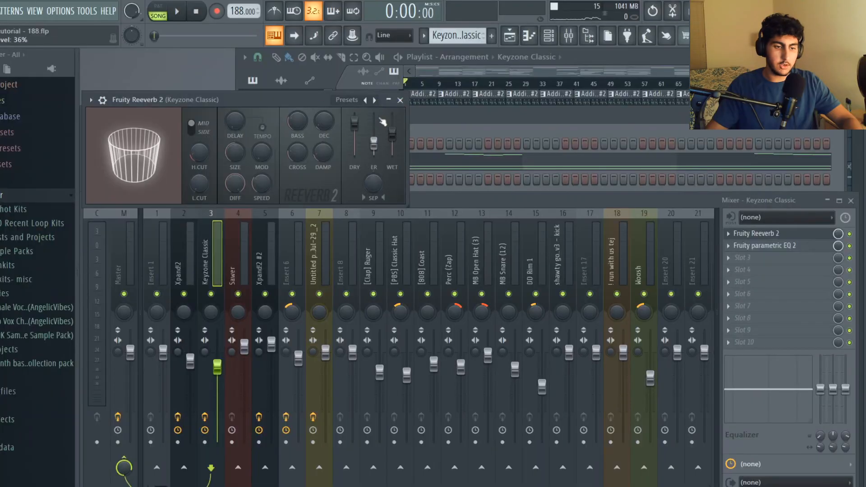
{"action": "left_click", "coordinate": [401, 100]}
{"action": "left_click", "coordinate": [808, 246]}
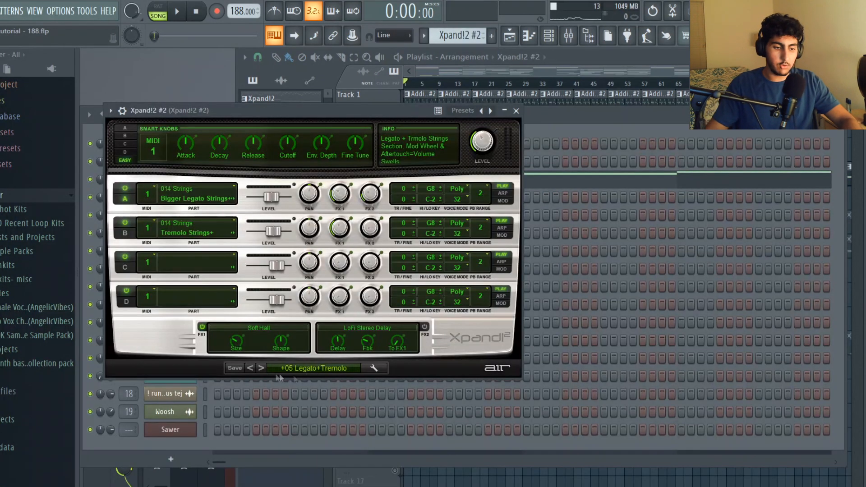
Examine the Xpand!2 #2 string notes in the piano roll and play the pattern back
{"action": "left_click", "coordinate": [579, 190]}
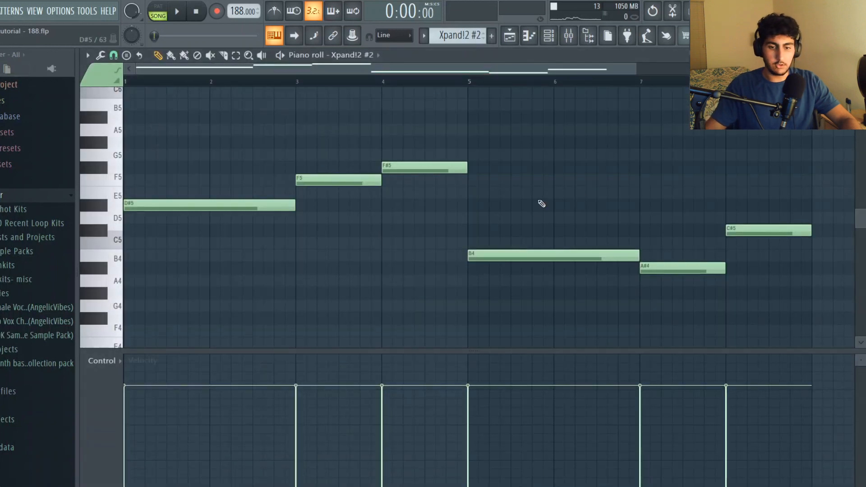
{"action": "scroll", "coordinate": [547, 198], "scroll_direction": "down", "scroll_amount": 2}
{"action": "key", "text": "space"}
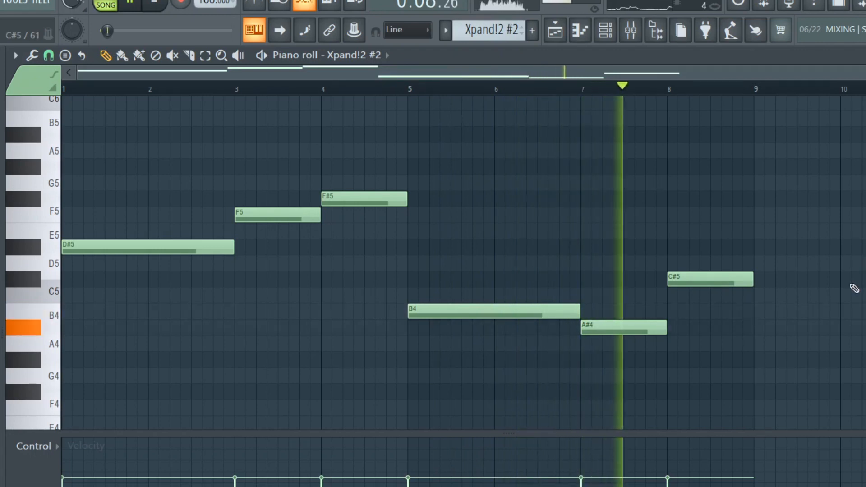
{"action": "key", "text": "space"}
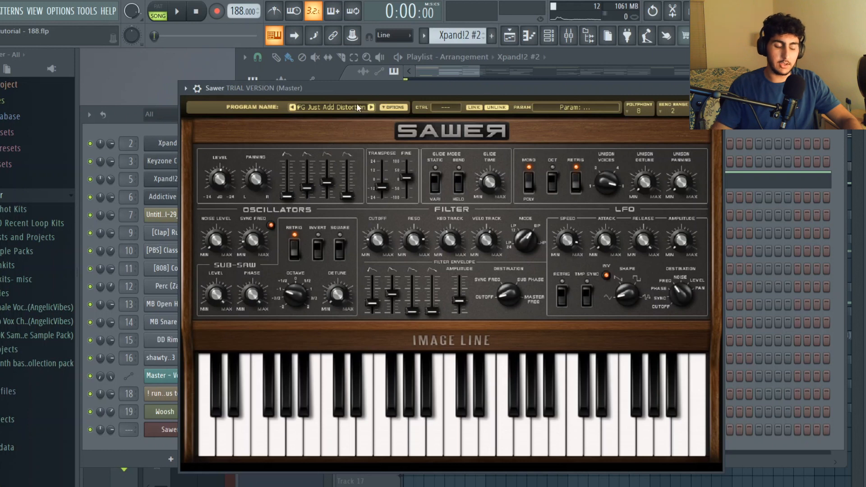
Open the Sawer pattern from Track 5 in the piano roll, examine its notes and play it back
{"action": "left_click", "coordinate": [448, 68]}
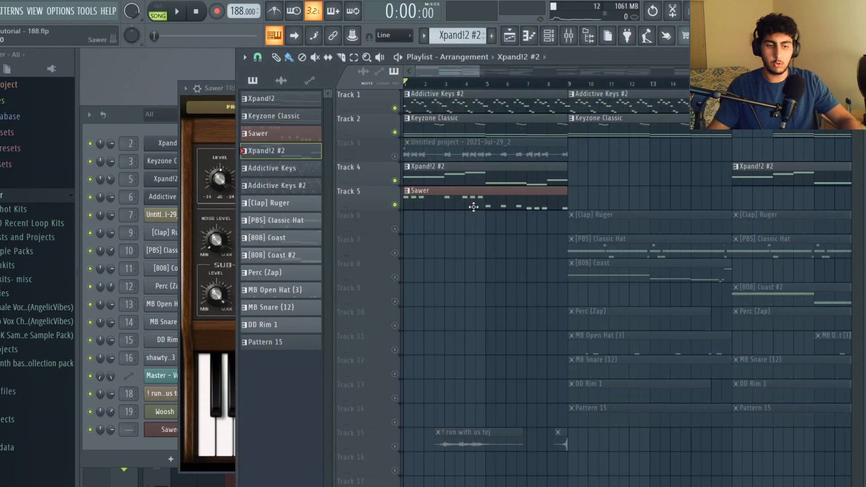
{"action": "double_click", "coordinate": [474, 207]}
{"action": "scroll", "coordinate": [354, 161], "scroll_direction": "down", "scroll_amount": 3}
{"action": "scroll", "coordinate": [343, 153], "scroll_direction": "up", "scroll_amount": 2}
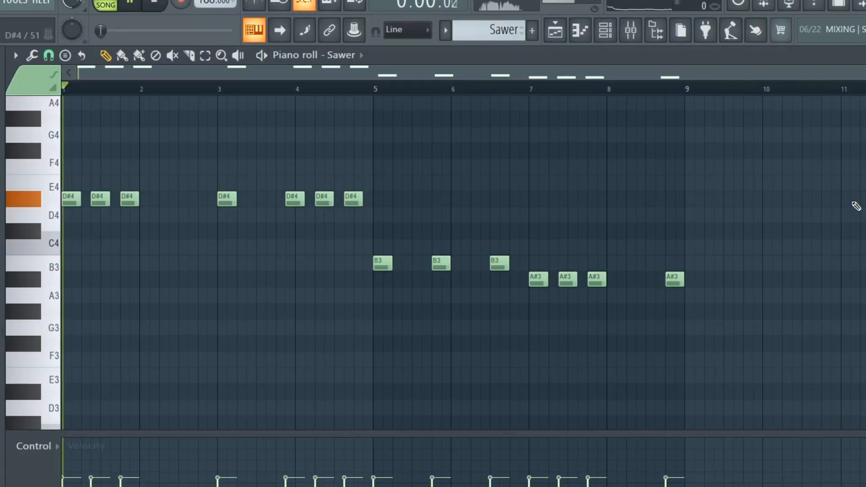
{"action": "key", "text": "space"}
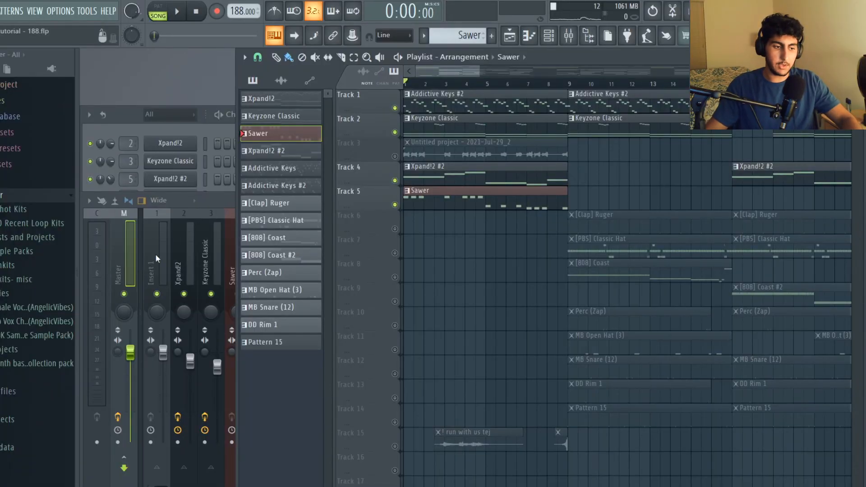
Add Edison to the second effect slot of the Master mixer track
{"action": "left_click", "coordinate": [135, 251]}
{"action": "left_click", "coordinate": [731, 244]}
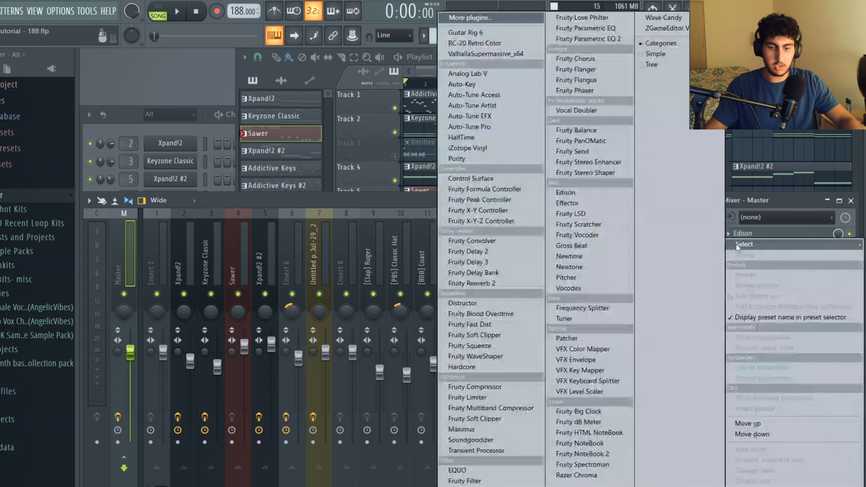
{"action": "left_click", "coordinate": [566, 192]}
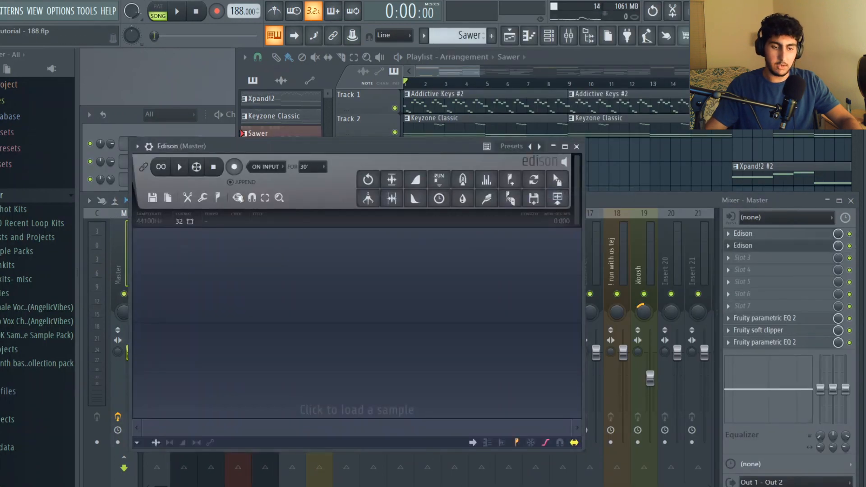
Set Edison to record on play, arm it, and record the start of the soloed Sawer pattern
{"action": "left_click", "coordinate": [266, 166]}
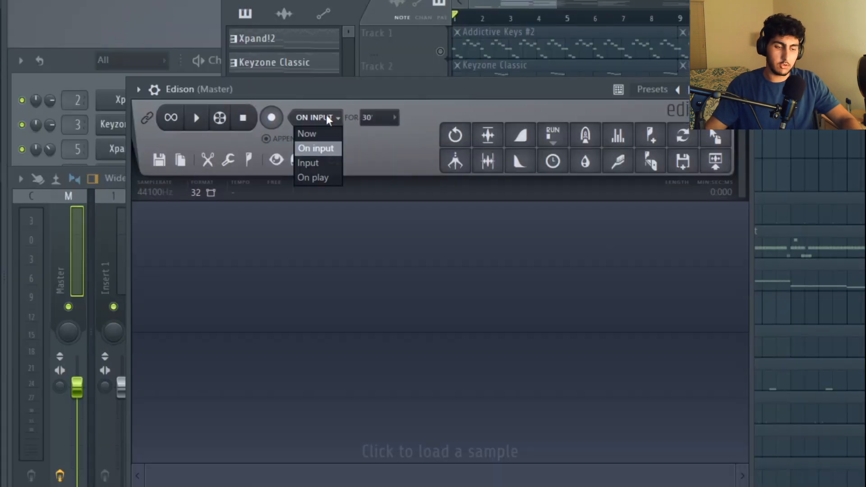
{"action": "left_click", "coordinate": [324, 181]}
{"action": "left_click", "coordinate": [271, 118]}
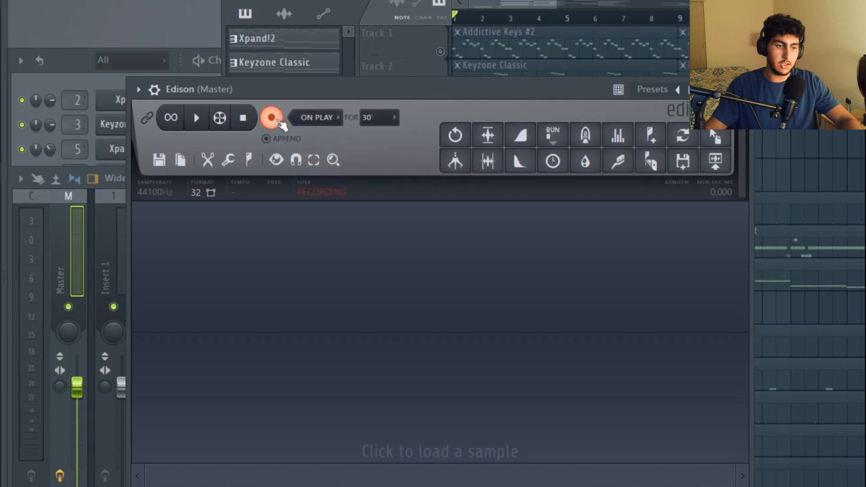
{"action": "left_click", "coordinate": [311, 18]}
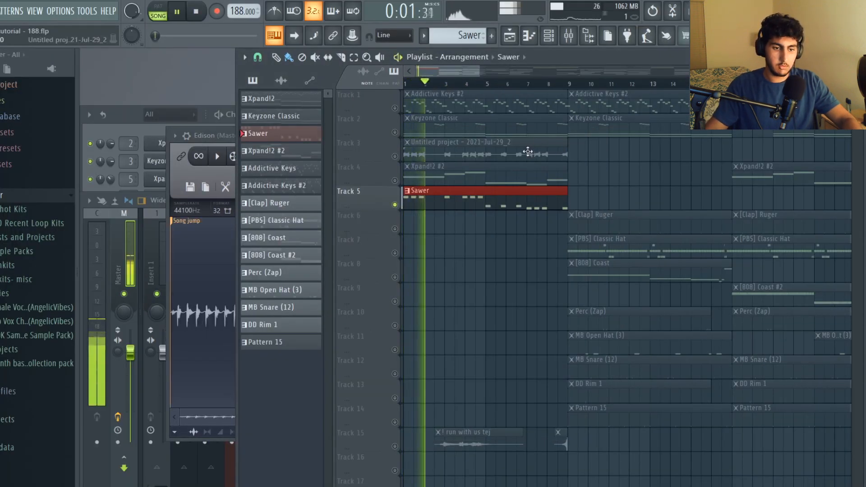
{"action": "key", "text": "space"}
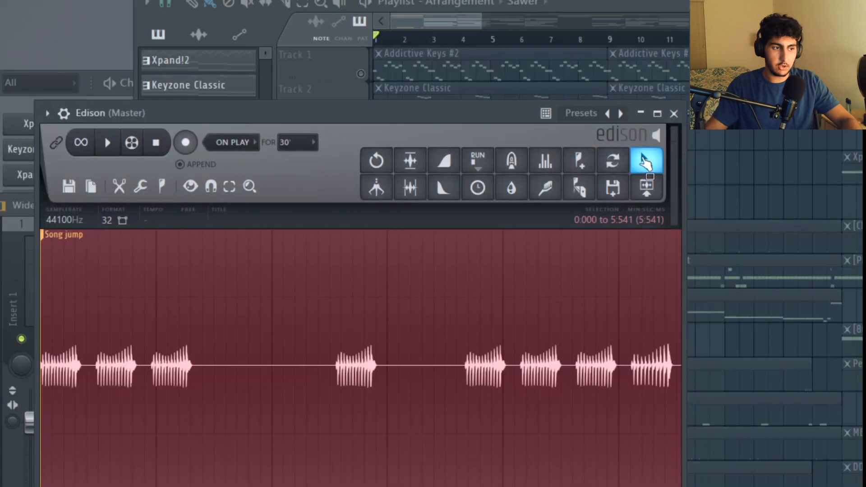
Place the recorded Sawer audio from Edison in the playlist as an audio clip and unsolo Track 5
{"action": "left_click_drag", "start_coordinate": [645, 162], "coordinate": [637, 197]}
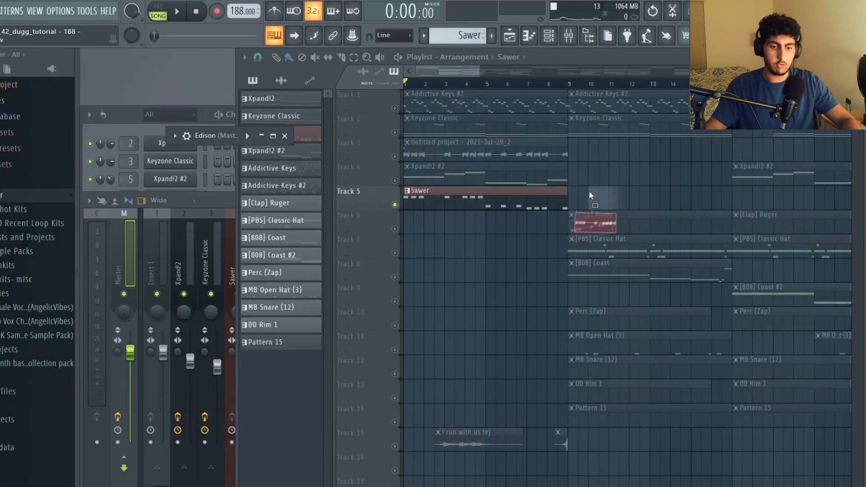
{"action": "left_click_drag", "start_coordinate": [450, 227], "coordinate": [449, 224]}
{"action": "right_click", "coordinate": [395, 205]}
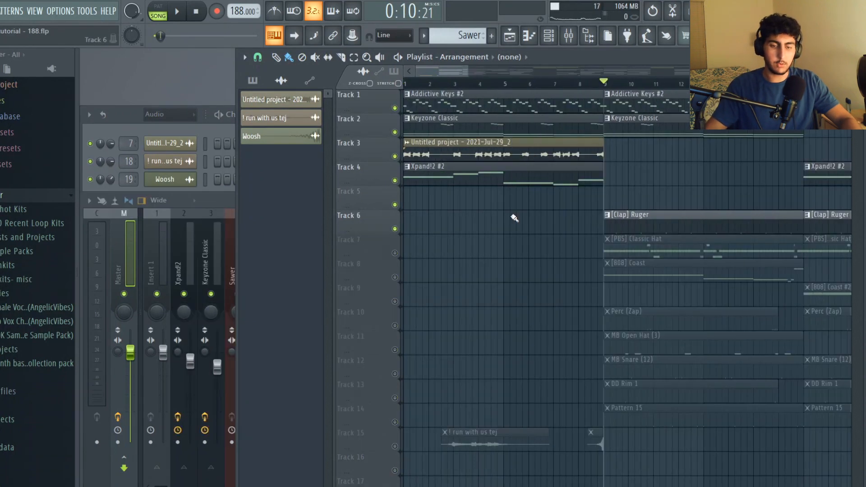
Open the [Clap] Ruger pattern from Track 6 in the piano roll, examine its notes and play it back
{"action": "scroll", "coordinate": [495, 210], "scroll_direction": "down", "scroll_amount": 3}
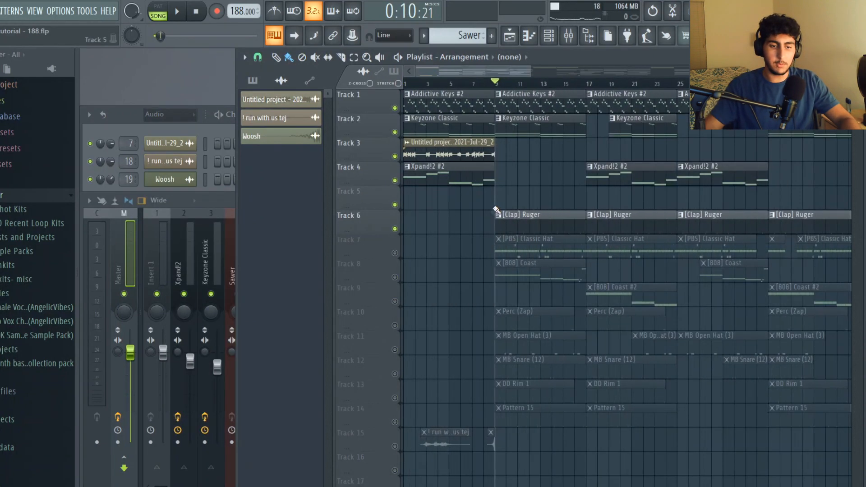
{"action": "double_click", "coordinate": [518, 231]}
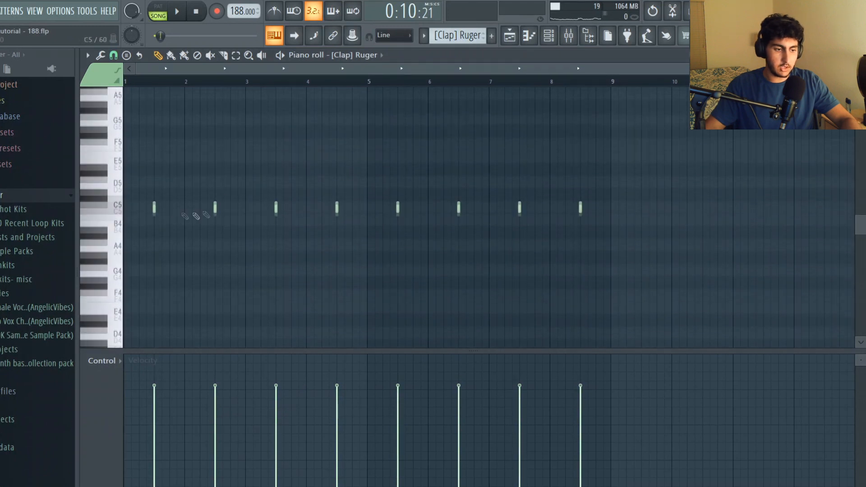
{"action": "key", "text": "space"}
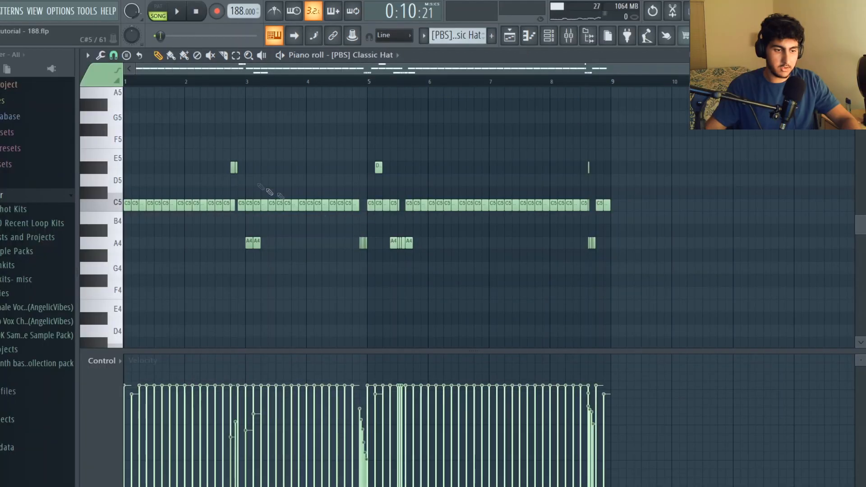
Examine the [PBS] Classic Hat and Perc (Zap) notes in the piano roll and play both patterns back
{"action": "scroll", "coordinate": [125, 214], "scroll_direction": "up", "scroll_amount": 2}
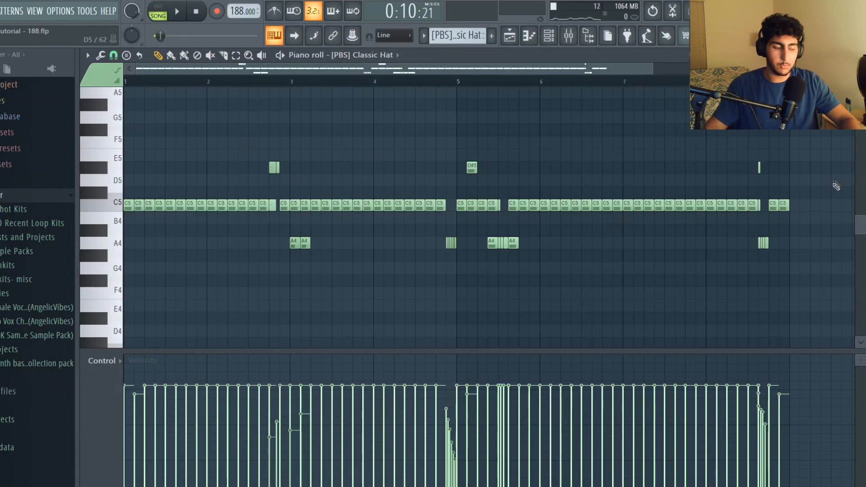
{"action": "key", "text": "space"}
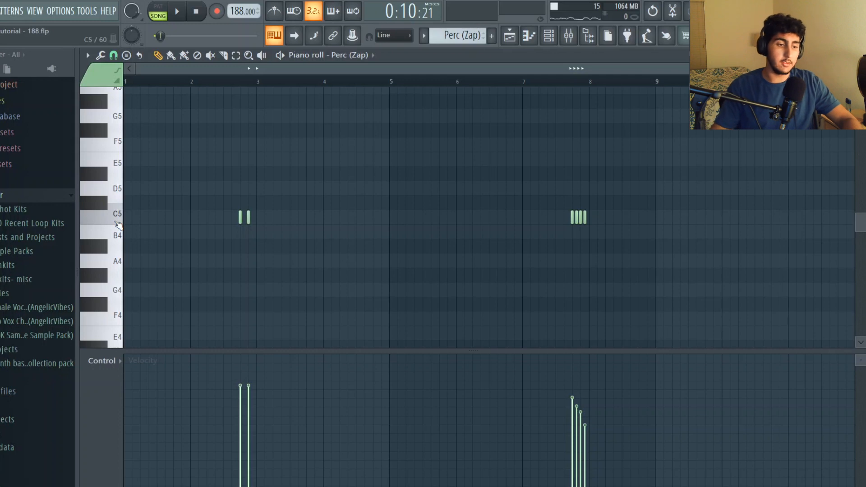
{"action": "key", "text": "space"}
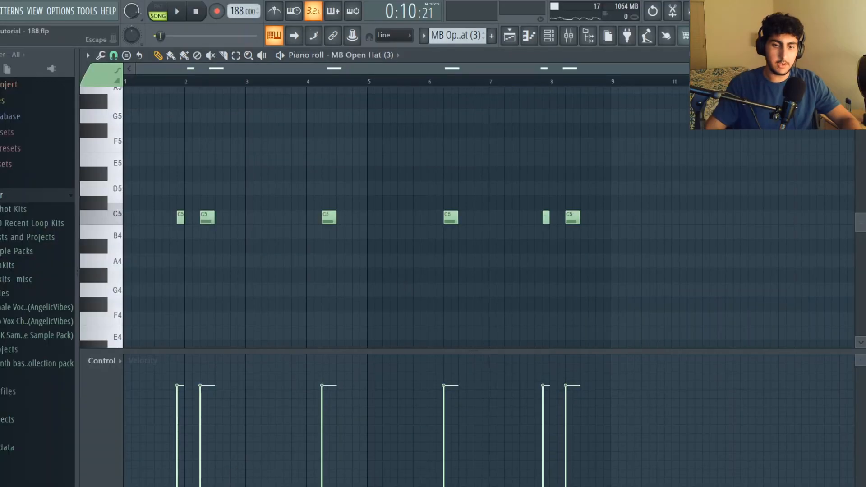
Inspect the volume envelope of the MB Open Hat (3) channel and return to its notes in the piano roll
{"action": "left_click", "coordinate": [859, 55]}
{"action": "left_click", "coordinate": [181, 287]}
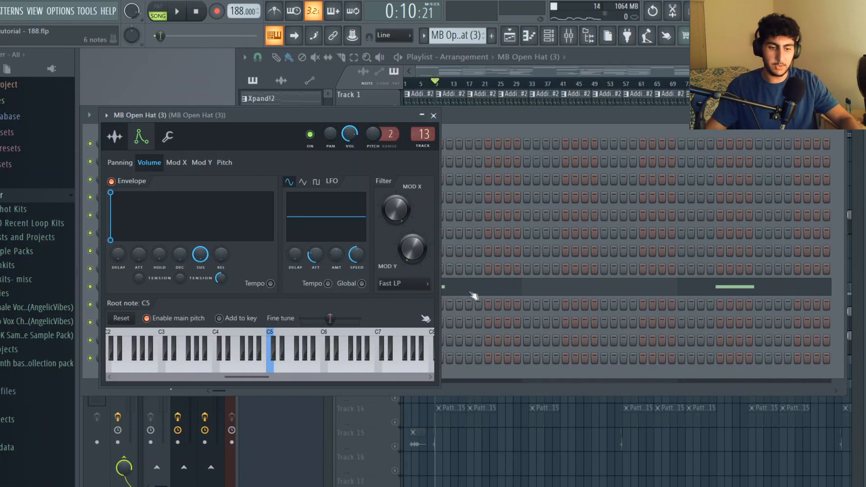
{"action": "left_click", "coordinate": [479, 293]}
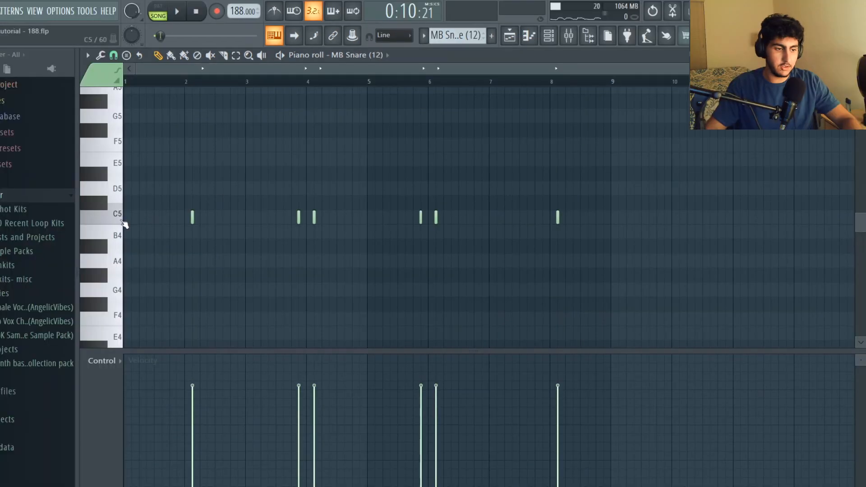
Examine the MB Snare (12) and DD Rim 1 notes in the piano roll and play both patterns back
{"action": "key", "text": "space"}
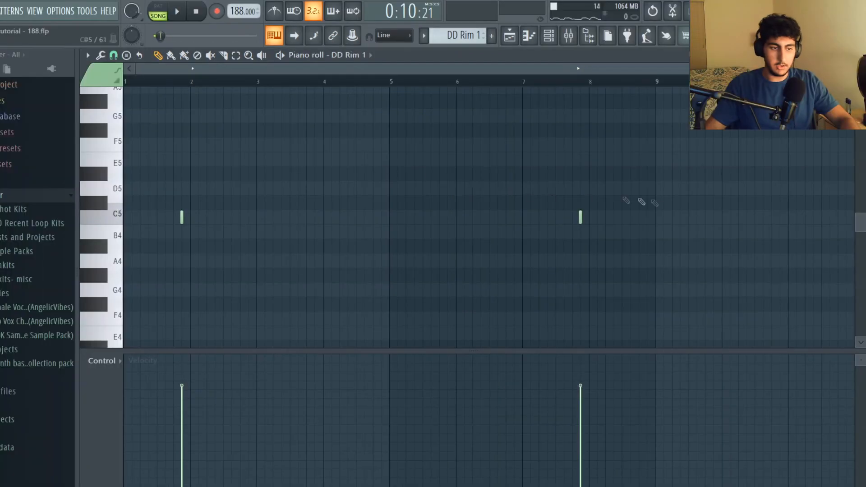
{"action": "key", "text": "space"}
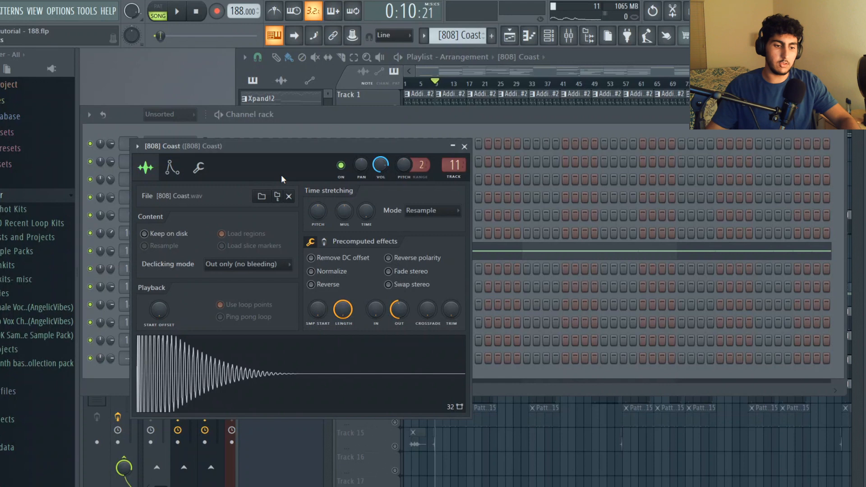
Examine the [808] Coast and [808] Coast #2 notes in the piano roll, and play back the kick notes of Pattern 15
{"action": "key", "text": "F7"}
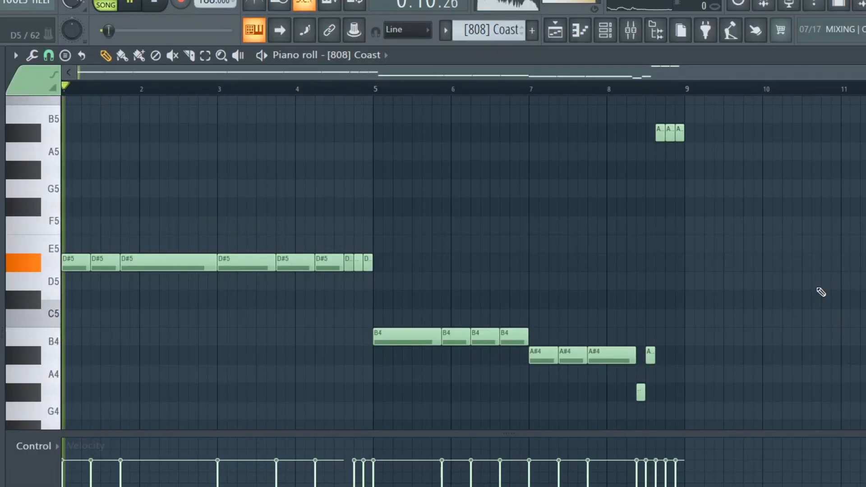
{"action": "key", "text": "space"}
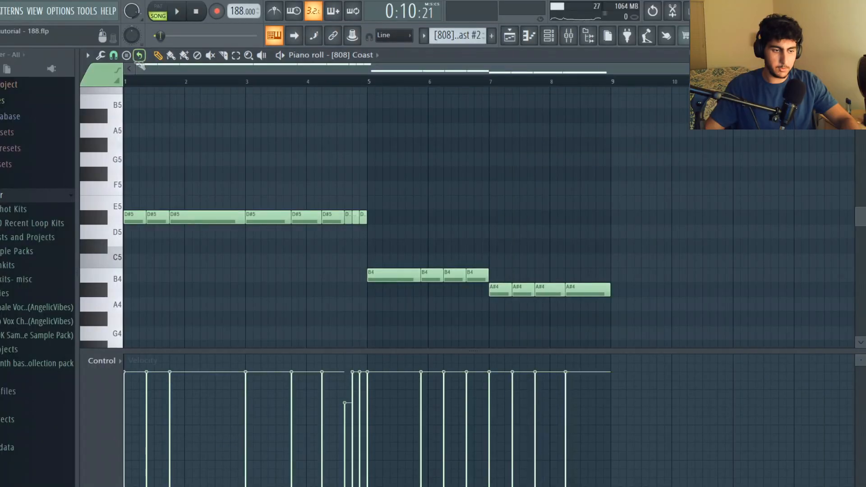
{"action": "scroll", "coordinate": [751, 251], "scroll_direction": "down", "scroll_amount": 1}
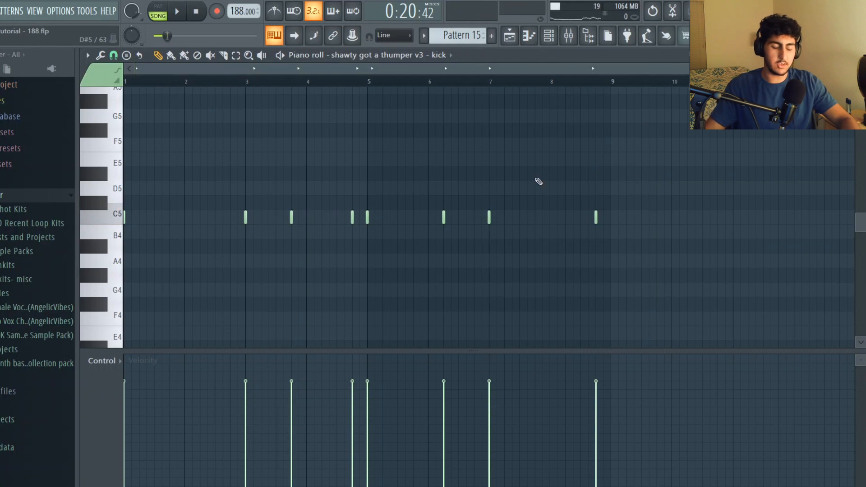
{"action": "key", "text": "space"}
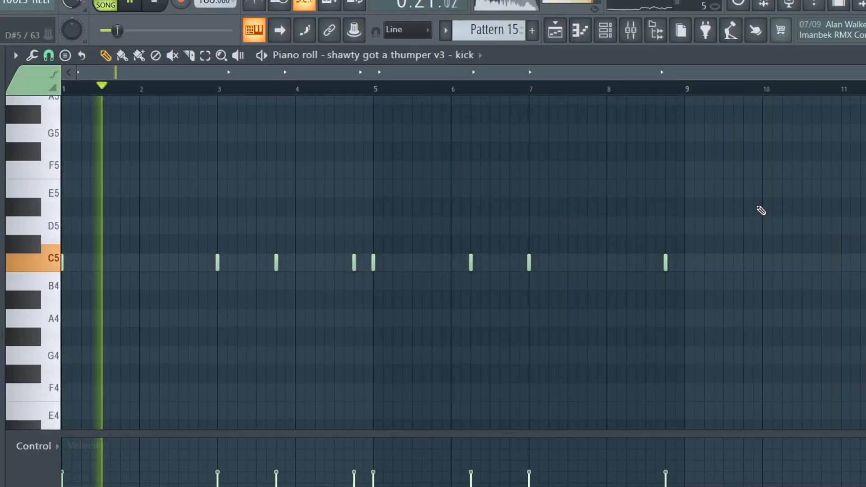